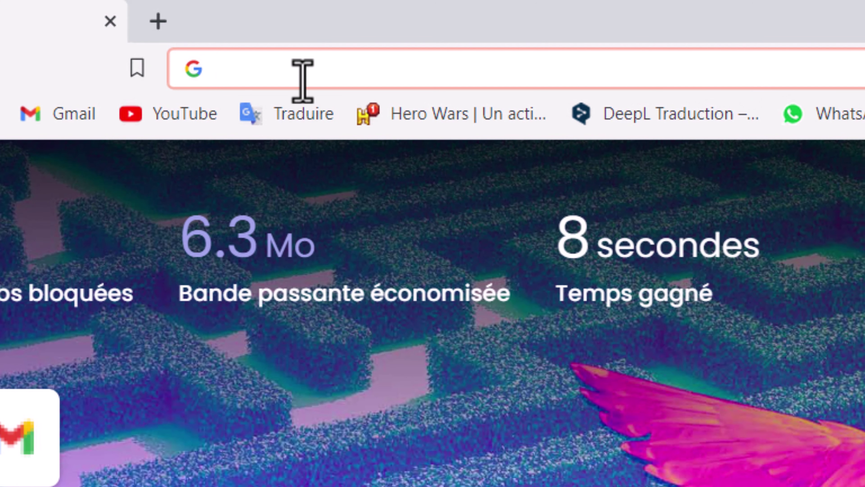
Open os.click/fr and start the guided ISO selection.
type("os")
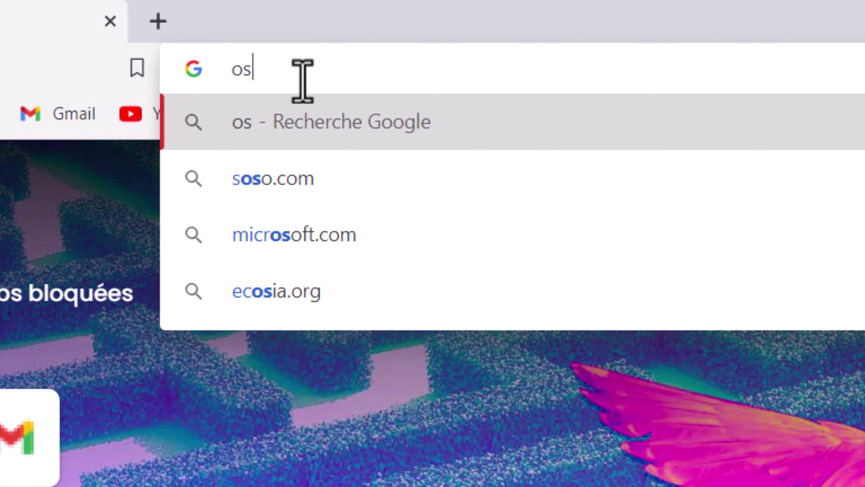
type(".cli")
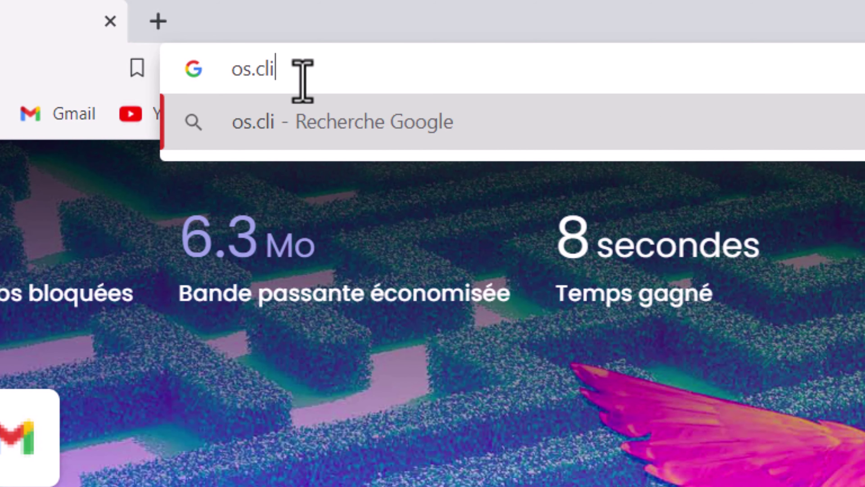
type("ck/fr")
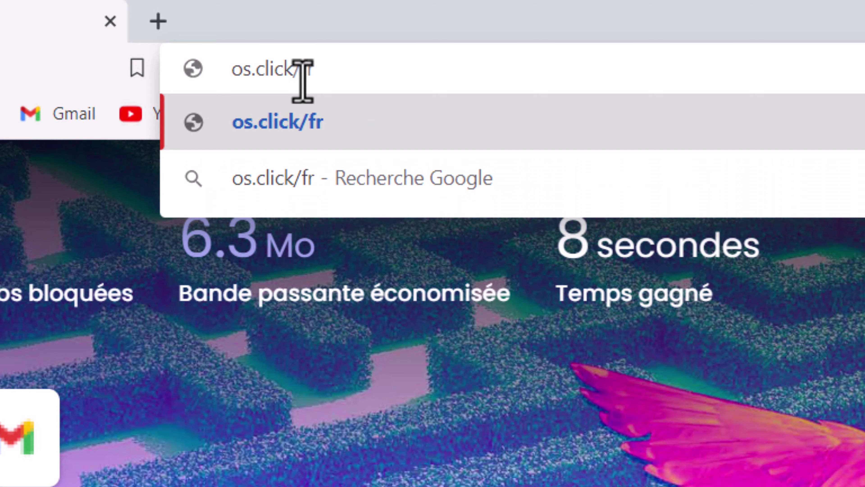
key("Return")
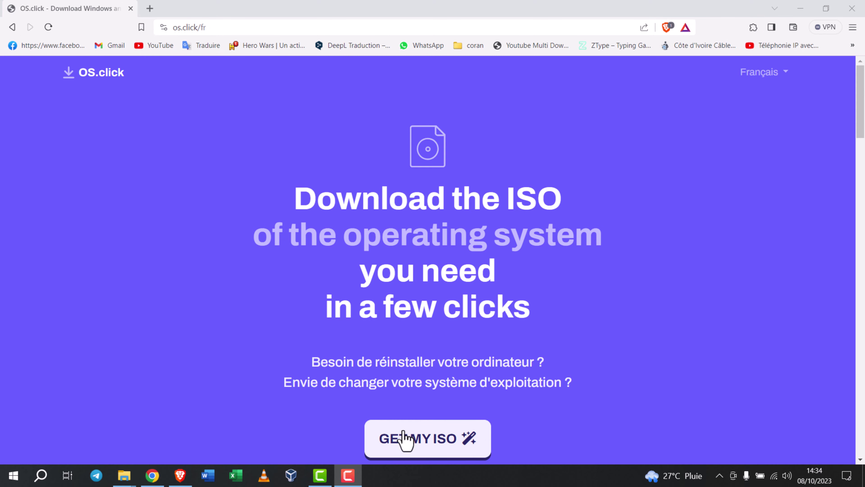
left_click(415, 441)
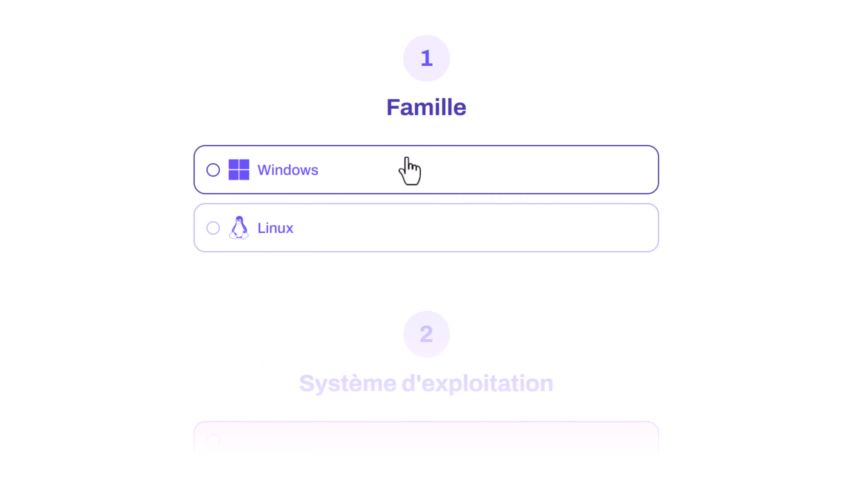
Choose Linux as the family and Ubuntu as the operating system.
left_click_drag(465, 107, 383, 112)
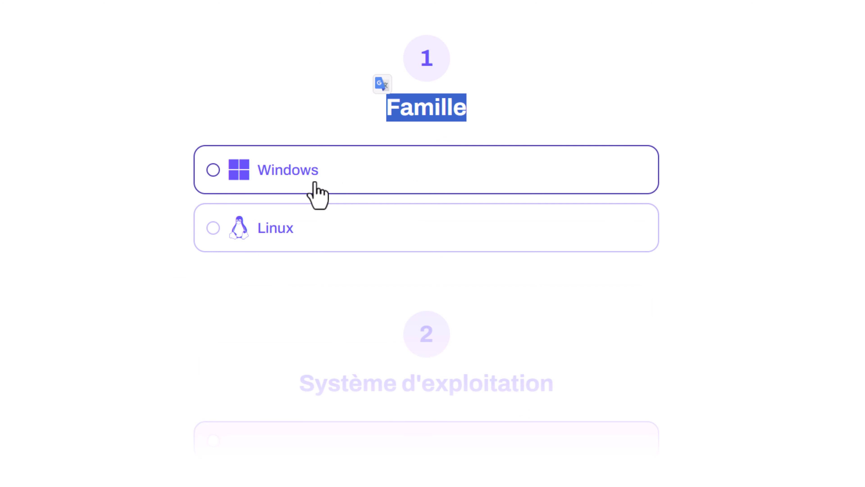
left_click(246, 227)
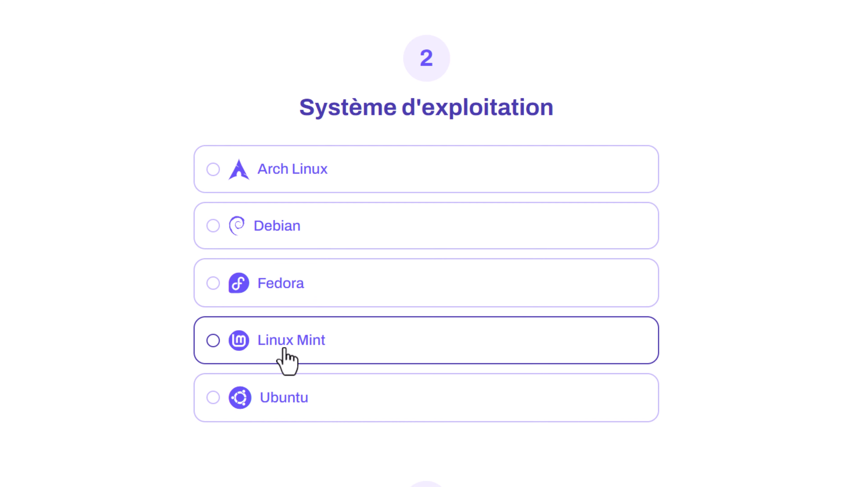
left_click(274, 403)
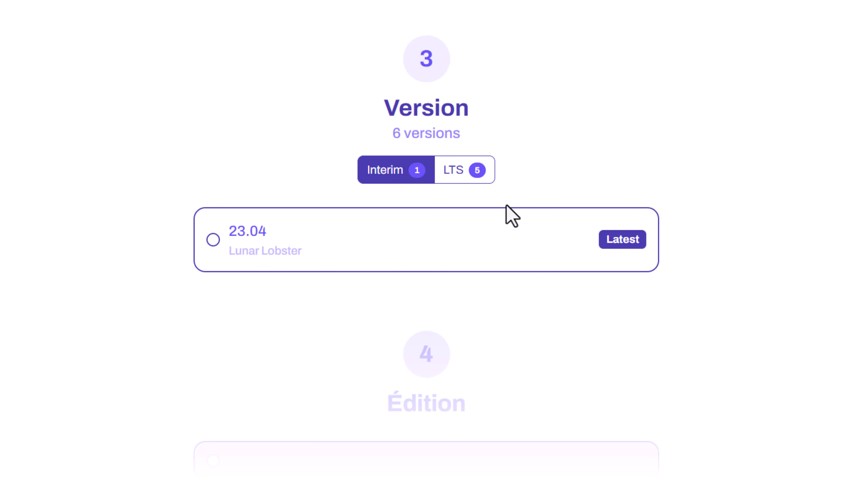
Configure the Ubuntu ISO as LTS version 20.04 Focal Fossa, Desktop edition, x86-64 (64-bit) architecture.
left_click(465, 173)
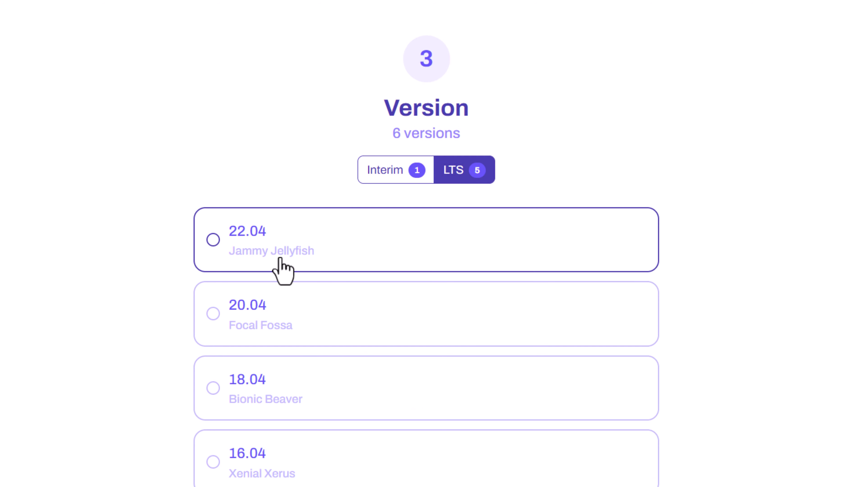
scroll(284, 271, "down", 2)
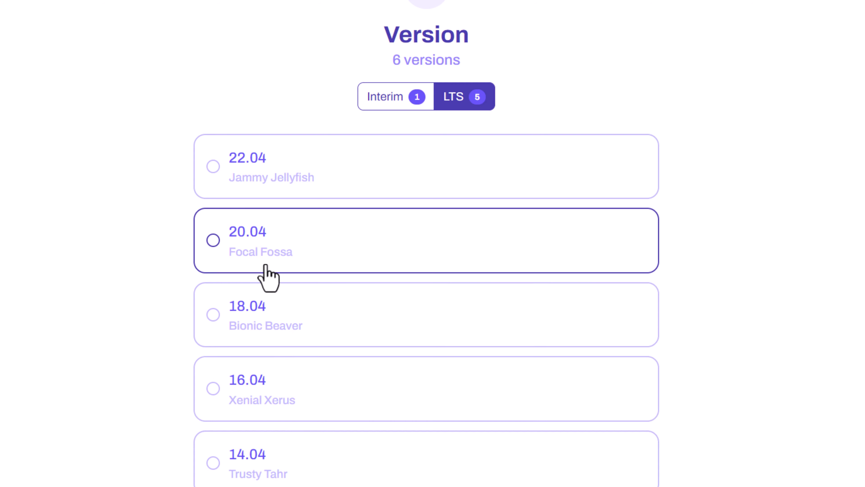
left_click(259, 269)
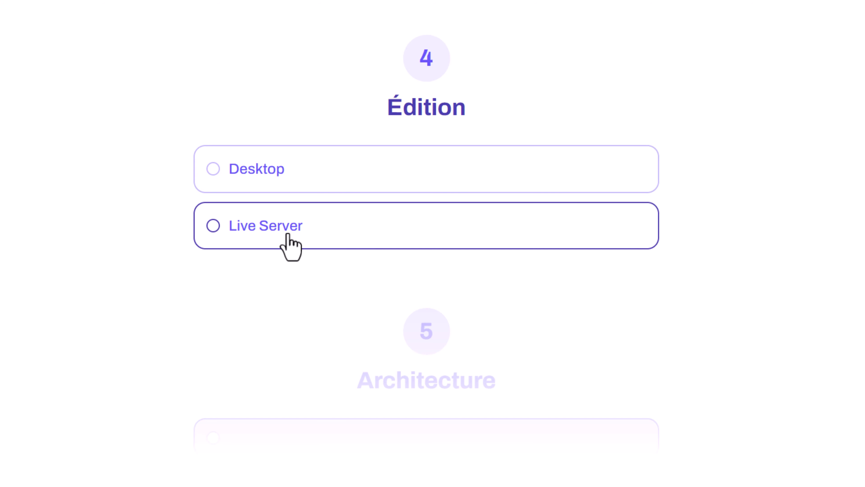
left_click(352, 163)
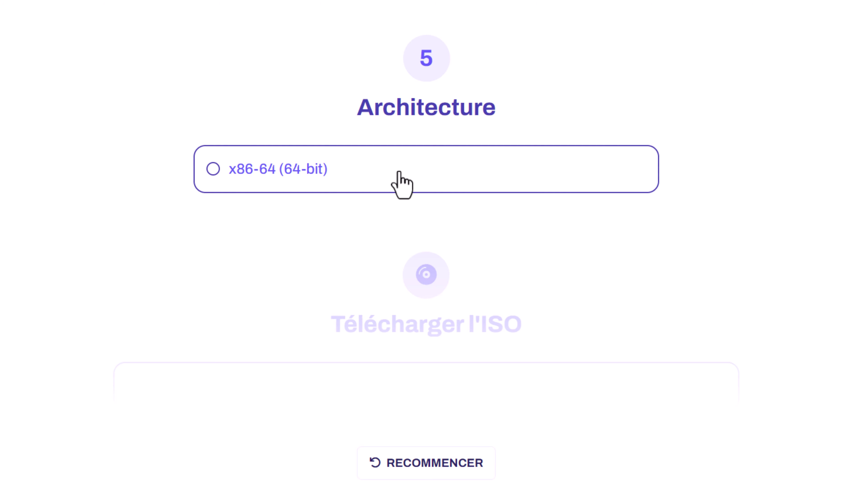
left_click(315, 169)
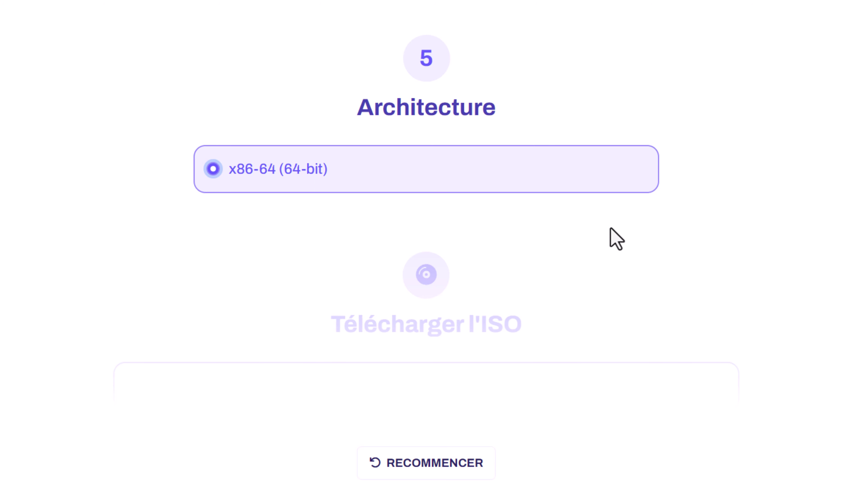
Download ubuntu-20.04.6-desktop-amd64.iso to the Vidéos folder and check its progress in the recent downloads.
scroll(469, 305, "down", 2)
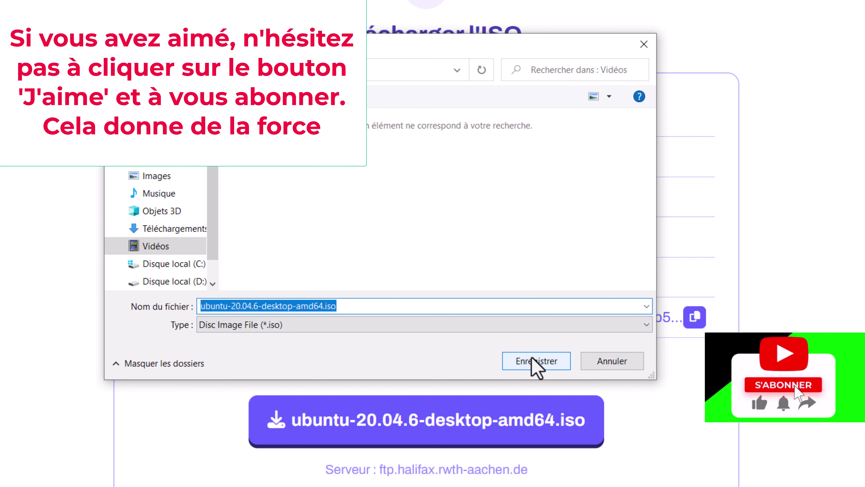
left_click(153, 249)
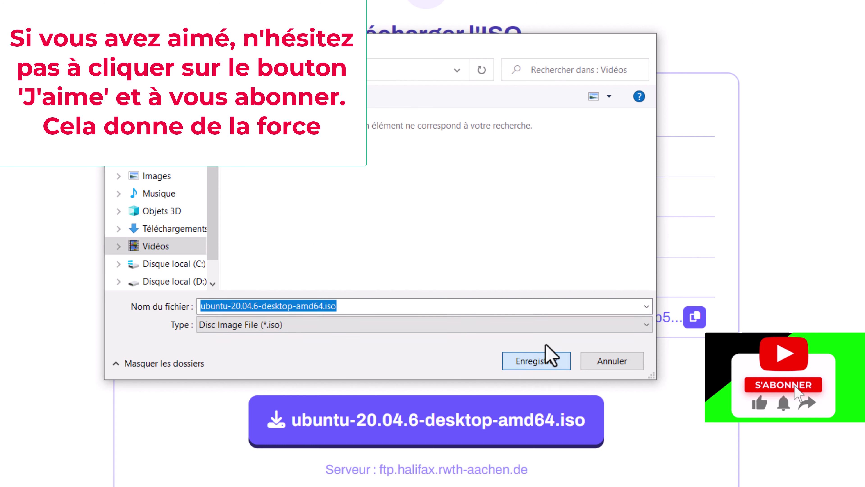
left_click(545, 358)
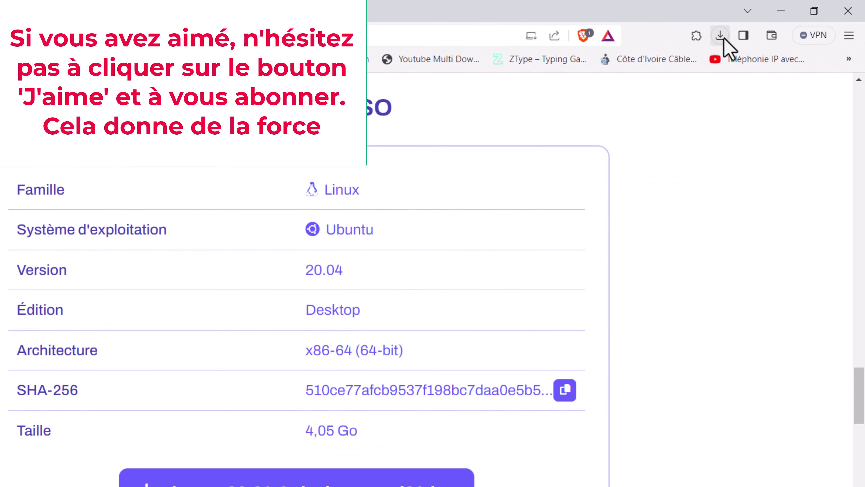
left_click(720, 35)
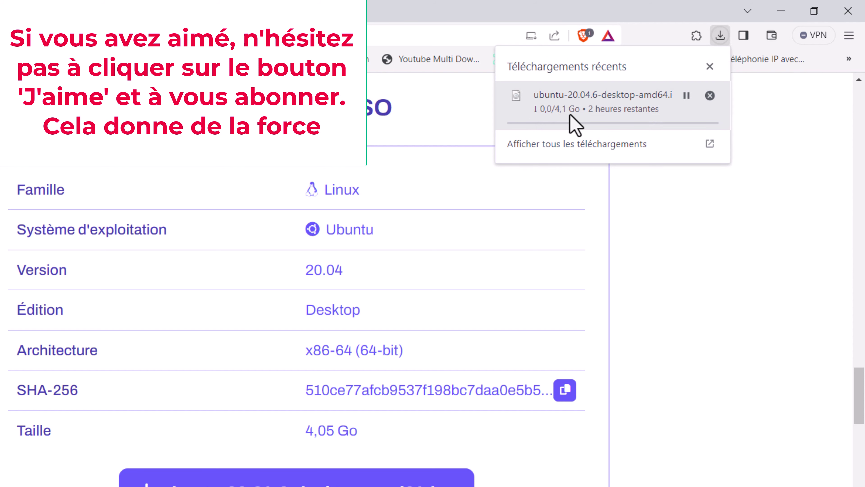
left_click(309, 257)
Return to the operating system choices and select Debian instead of Ubuntu.
scroll(300, 283, "up", 15)
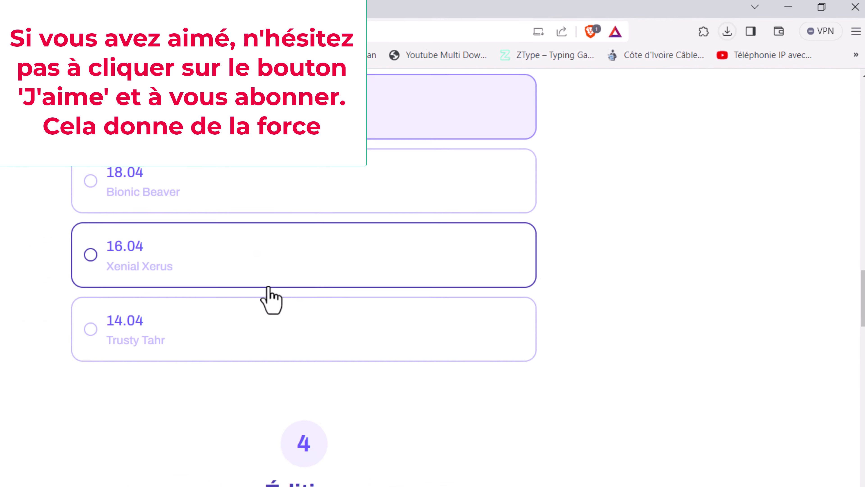
scroll(271, 300, "up", 10)
scroll(381, 221, "up", 4)
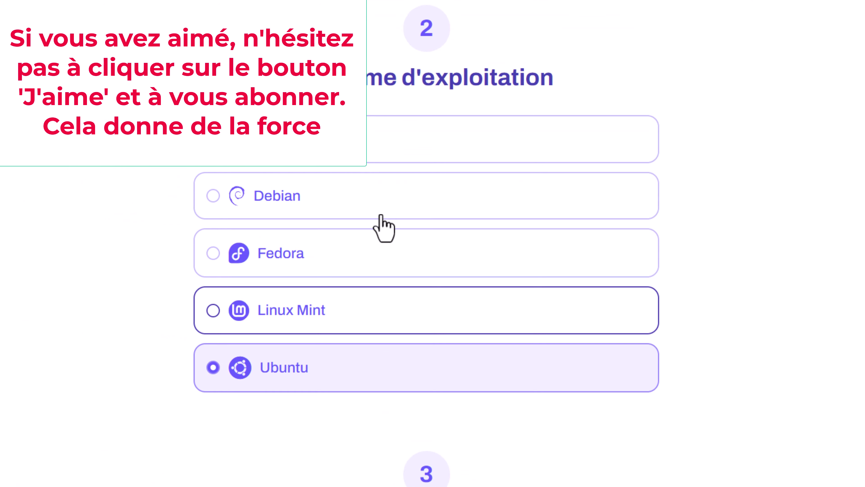
left_click(306, 240)
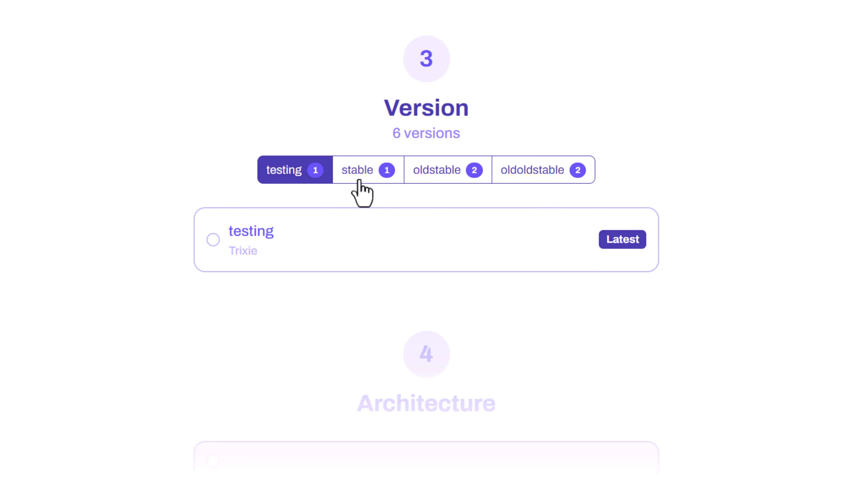
Look through the stable, oldstable and oldoldstable Debian releases, and choose stable version 12 Bookworm.
left_click(371, 180)
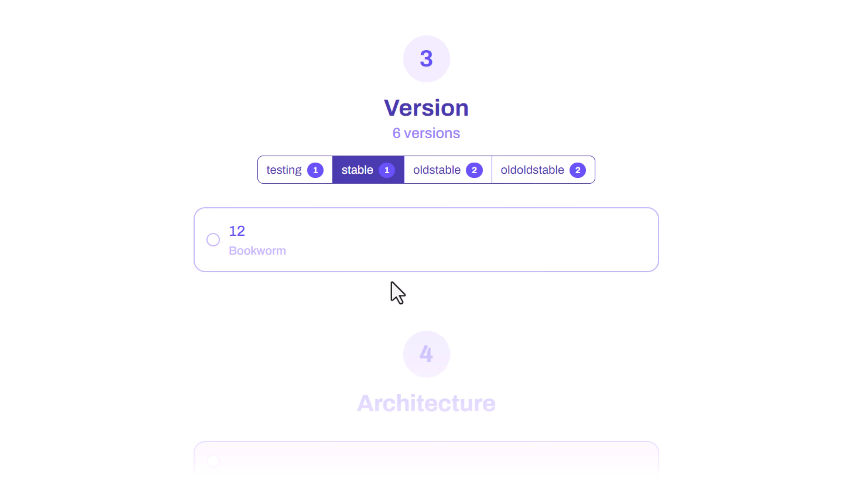
left_click(440, 171)
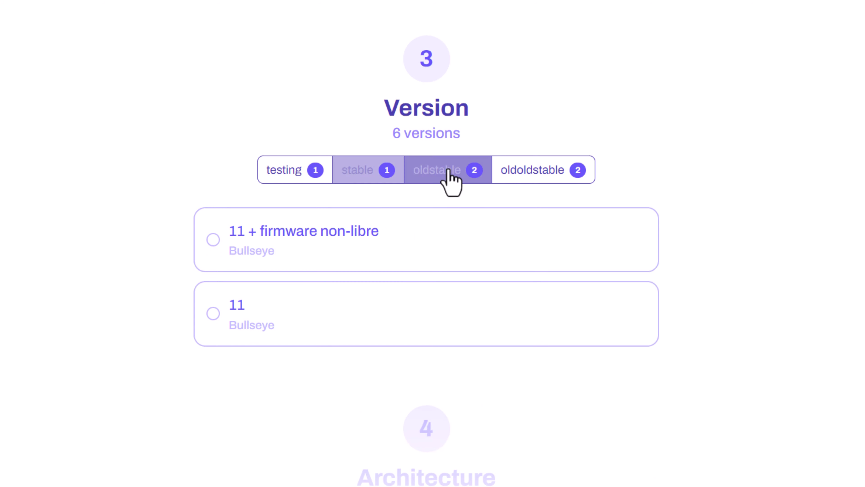
left_click(578, 169)
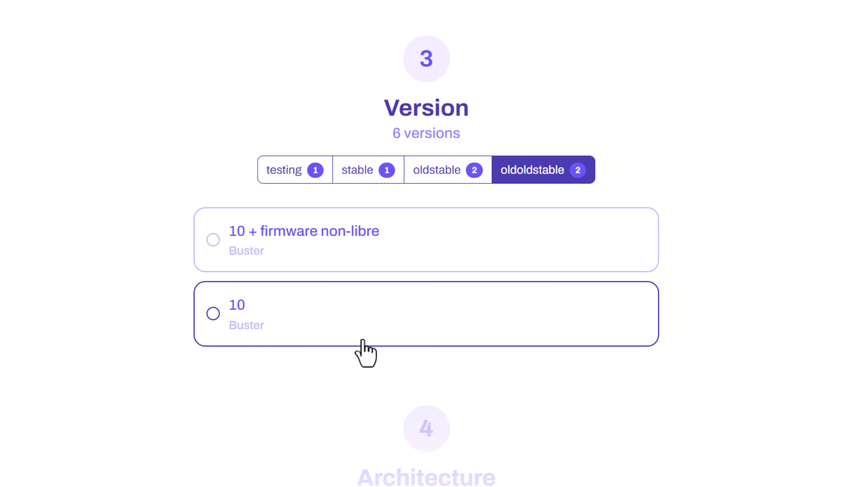
left_click(372, 177)
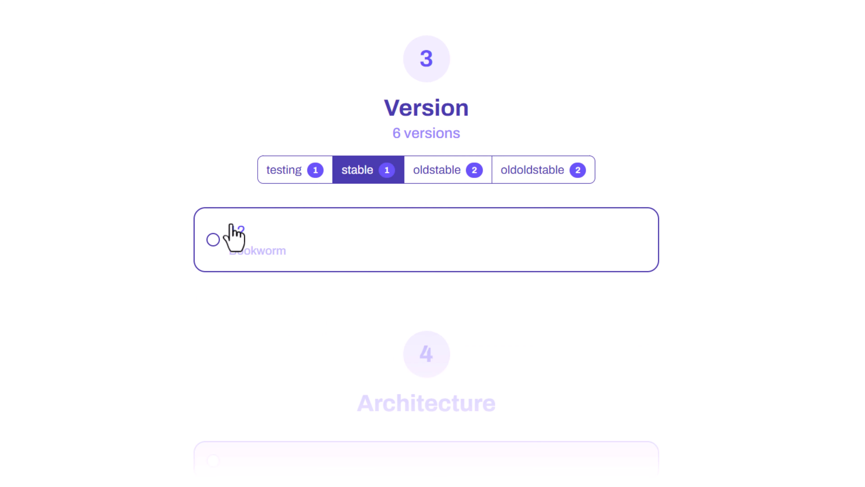
left_click(229, 240)
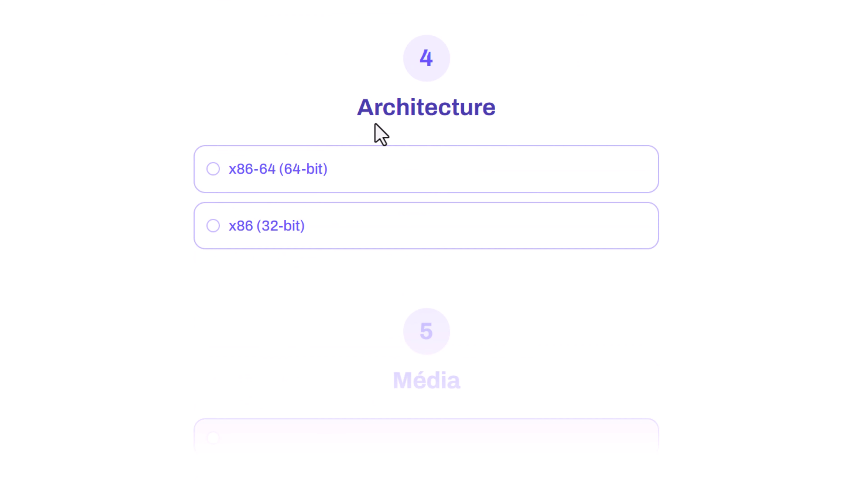
Set the Debian architecture to x86-64 (64-bit) and the media to DVD.
left_click_drag(503, 114, 350, 116)
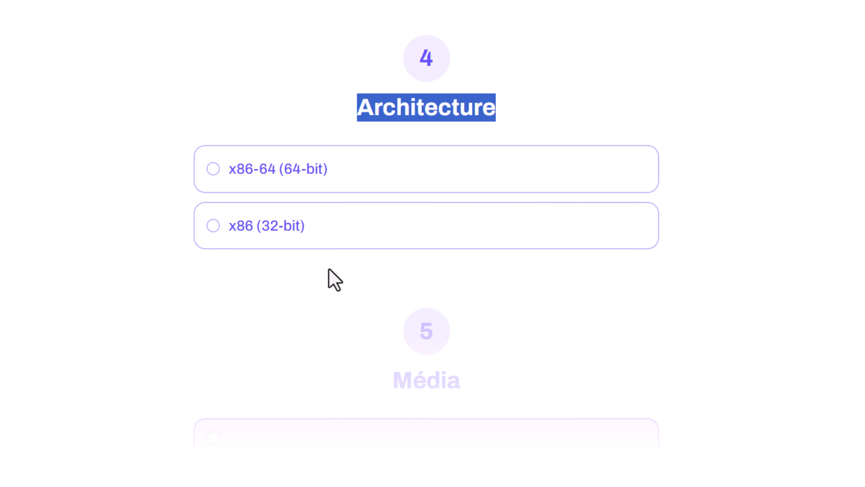
left_click(386, 171)
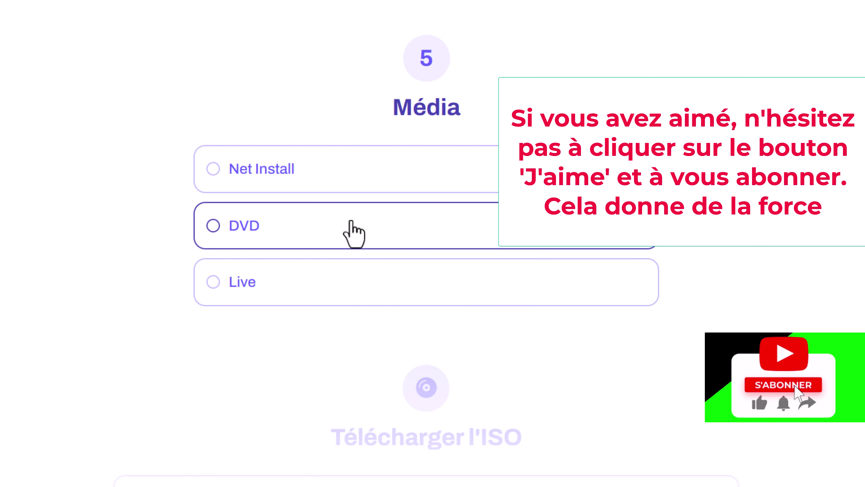
left_click(334, 239)
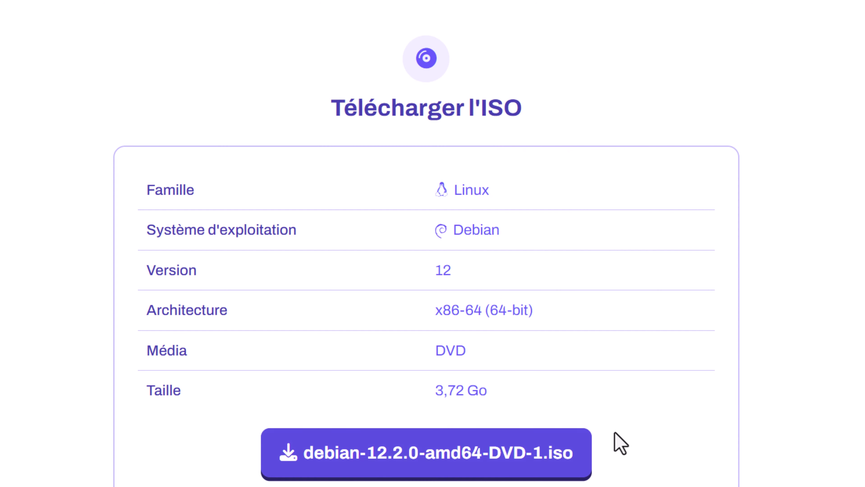
Download debian-12.2.0-amd64-DVD-1.iso and save it in the Vidéos folder.
scroll(500, 458, "down", 2)
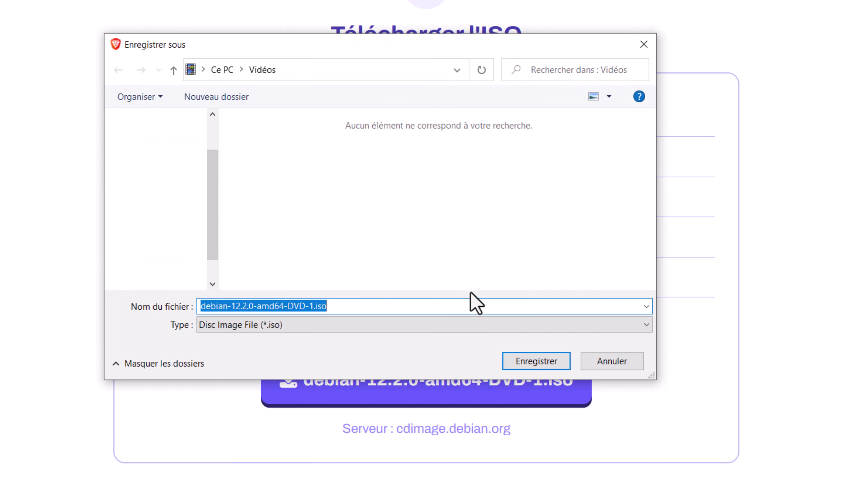
left_click(535, 361)
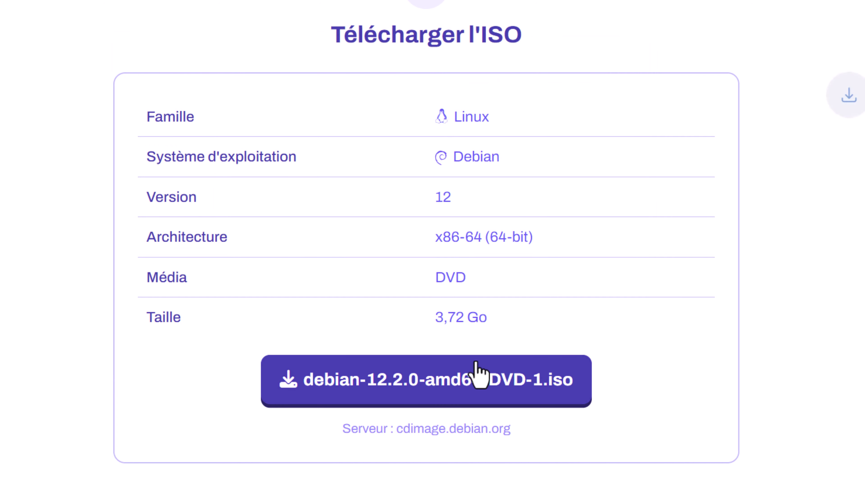
Switch the operating system to Fedora and choose version 37 with the Workstation edition.
scroll(502, 338, "up", 10)
scroll(439, 286, "up", 15)
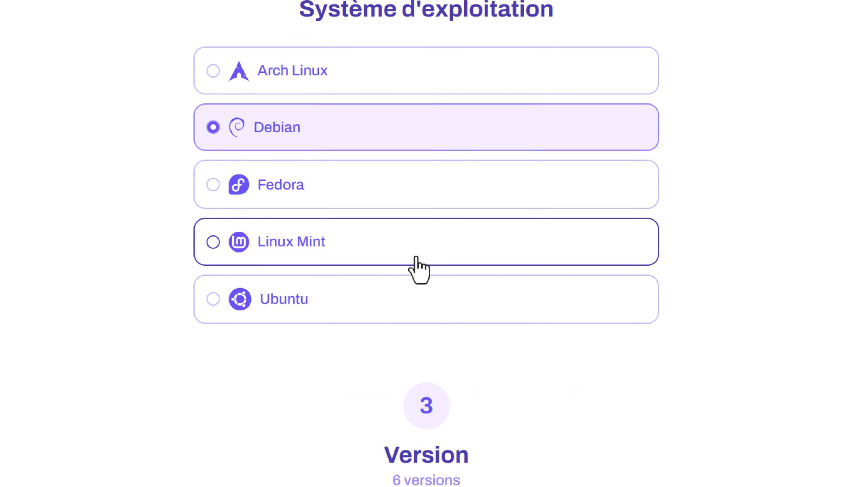
scroll(355, 271, "down", 4)
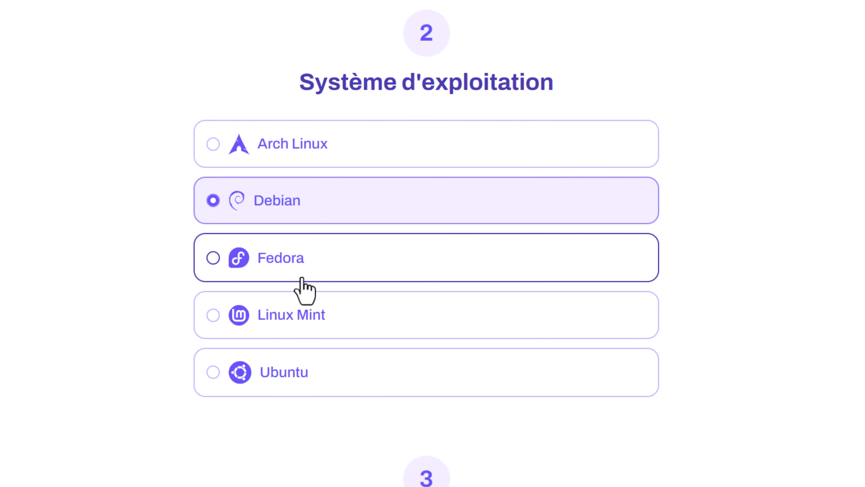
left_click(307, 284)
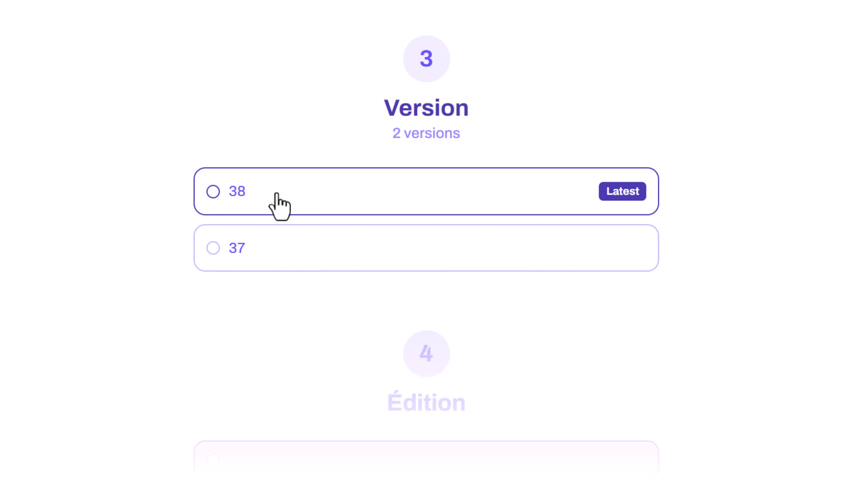
left_click(265, 260)
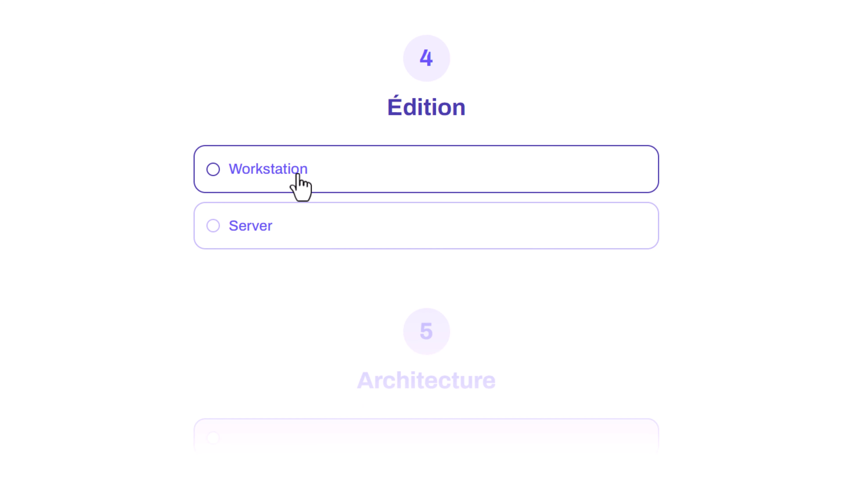
left_click(324, 184)
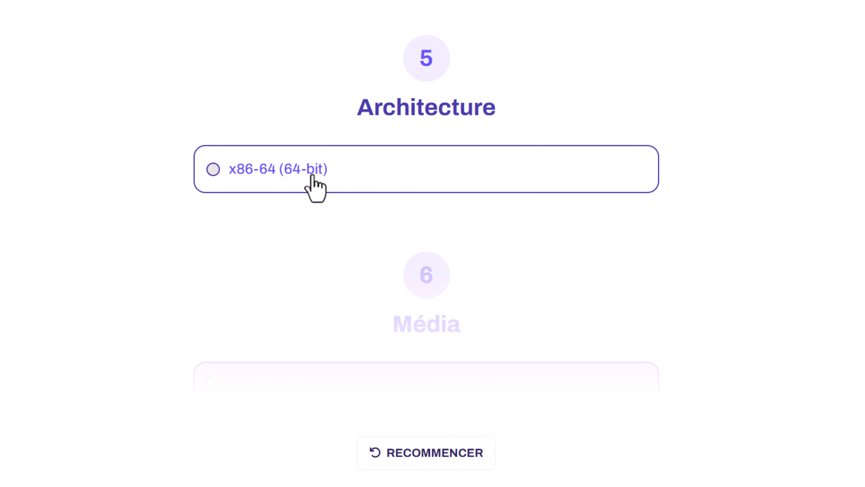
Choose x86-64 (64-bit) and Live media for Fedora, and save Fedora-Workstation-Live-x86_64-37-1.7.iso in the Vidéos folder.
left_click(311, 176)
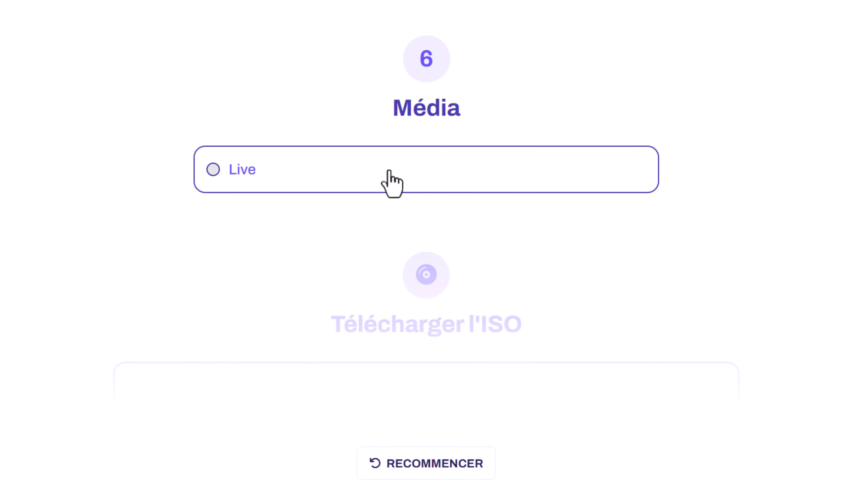
left_click(389, 177)
scroll(494, 230, "down", 2)
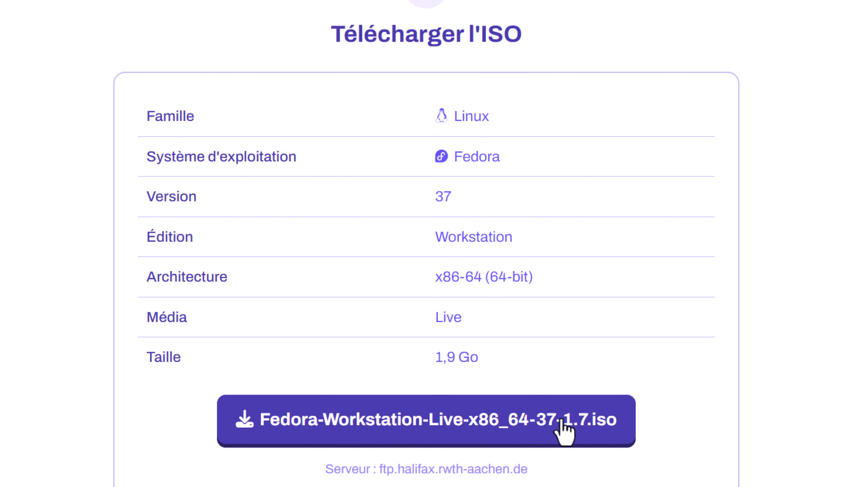
left_click(463, 415)
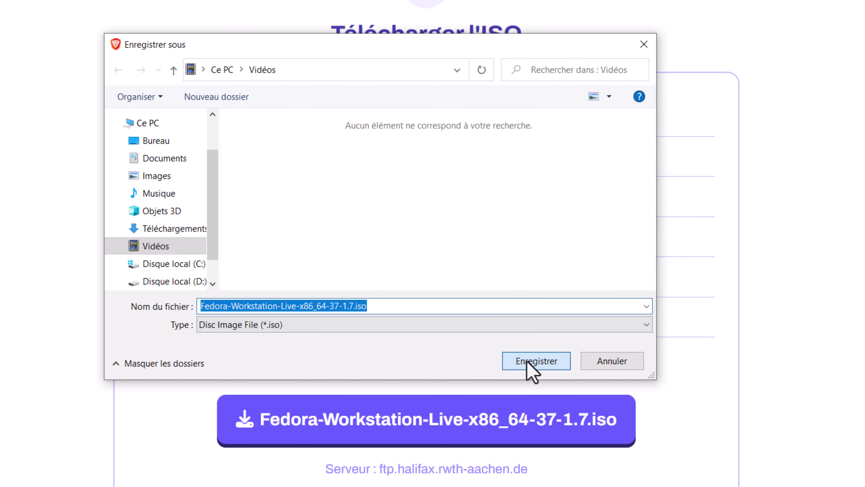
left_click(533, 366)
Switch the operating system to Linux Mint with the Ubuntu edition, version 21.1, x86-64 (64-bit) and the Cinnamon desktop environment.
scroll(436, 291, "up", 20)
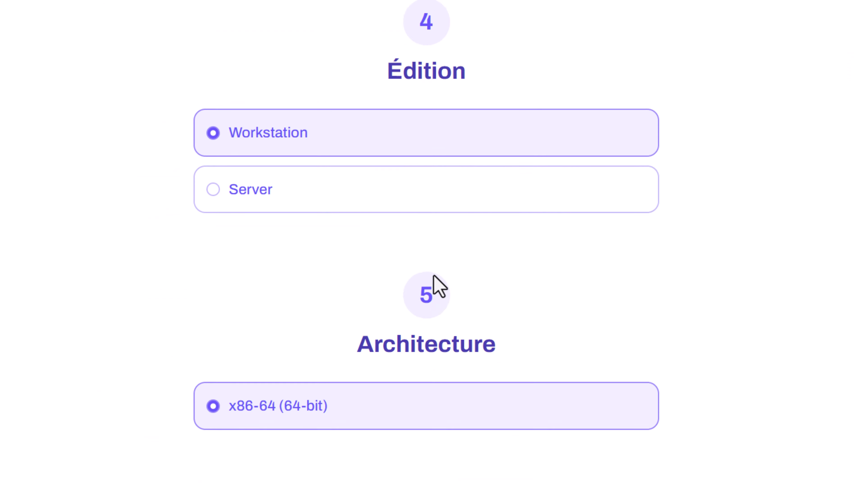
scroll(412, 259, "up", 13)
scroll(409, 251, "down", 17)
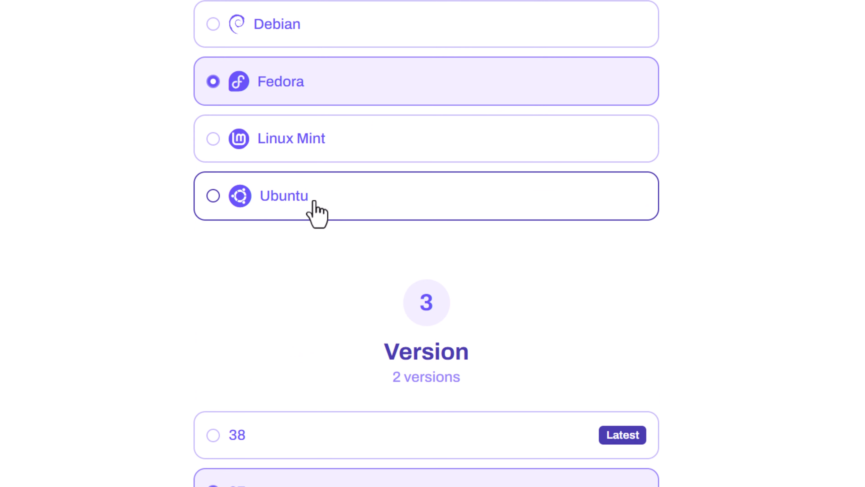
left_click(332, 143)
left_click(267, 236)
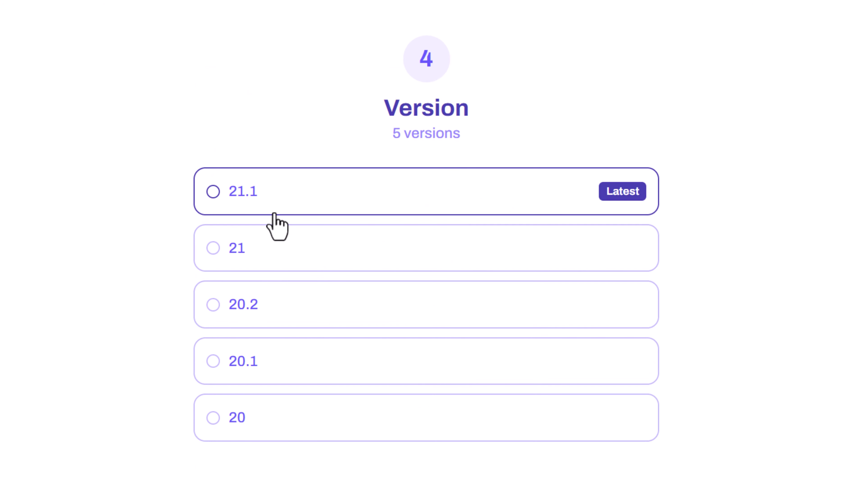
left_click(289, 203)
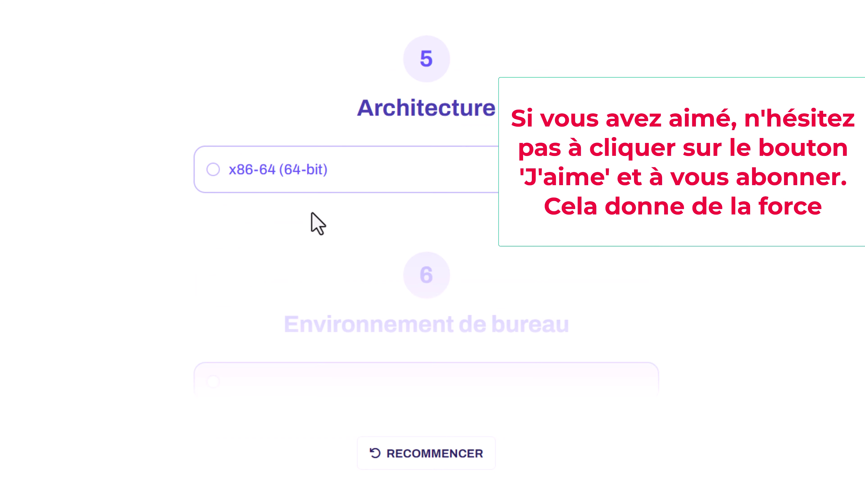
left_click(283, 179)
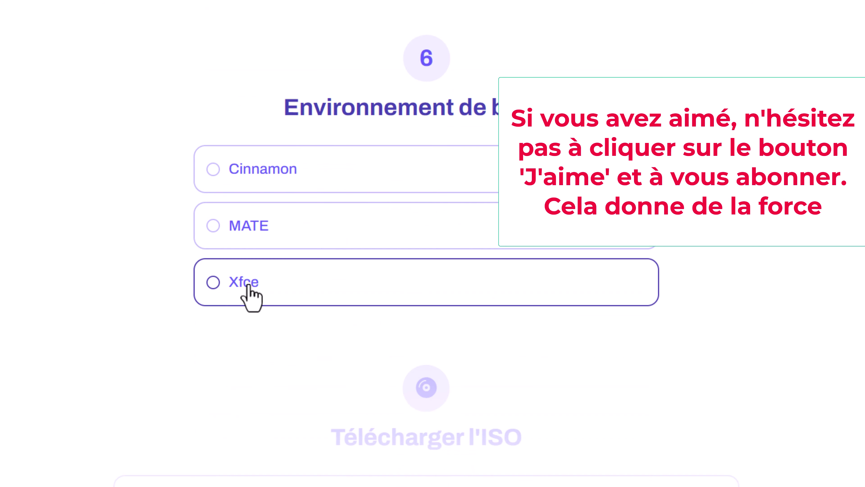
left_click(334, 178)
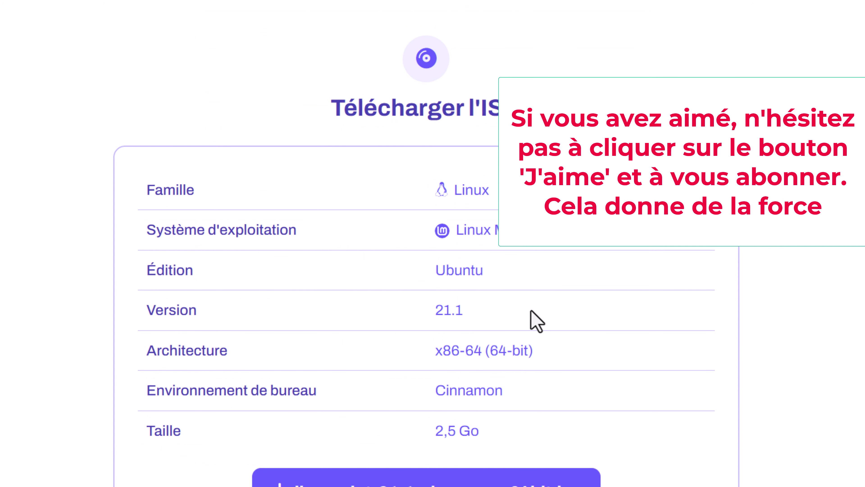
Download linuxmint-21.1-cinnamon-64bit.iso and save it in the Vidéos folder.
scroll(530, 311, "down", 2)
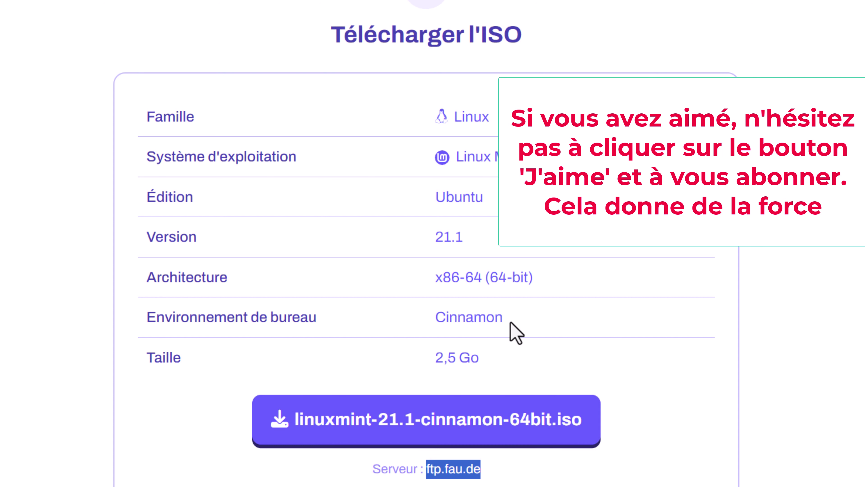
left_click(417, 415)
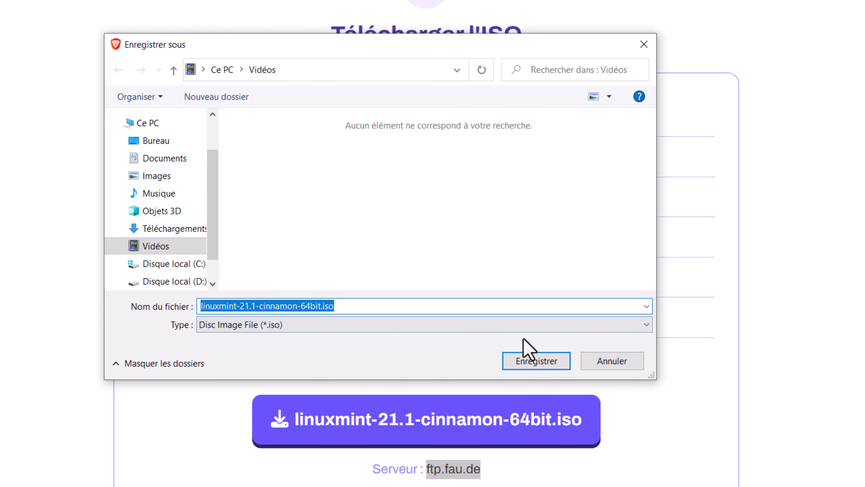
left_click(536, 361)
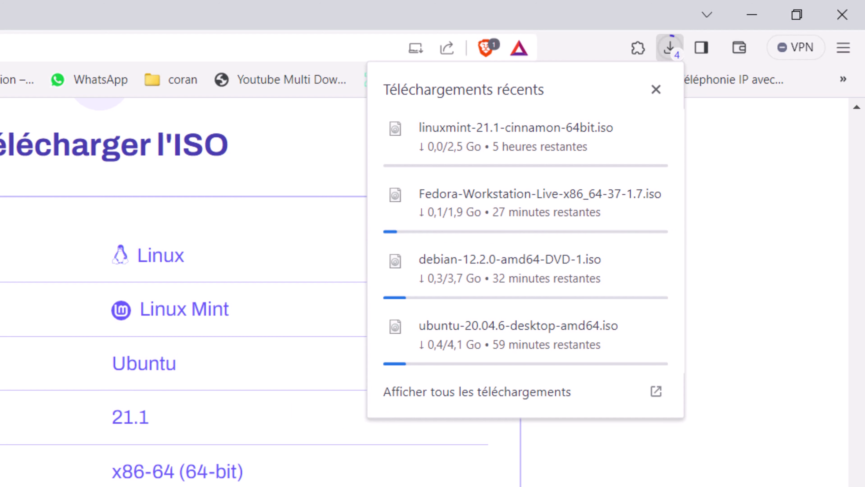
Switch the operating system to Ubuntu with version 23.04 Lunar Lobster, the Desktop edition and x86-64 (64-bit) architecture.
scroll(183, 290, "up", 10)
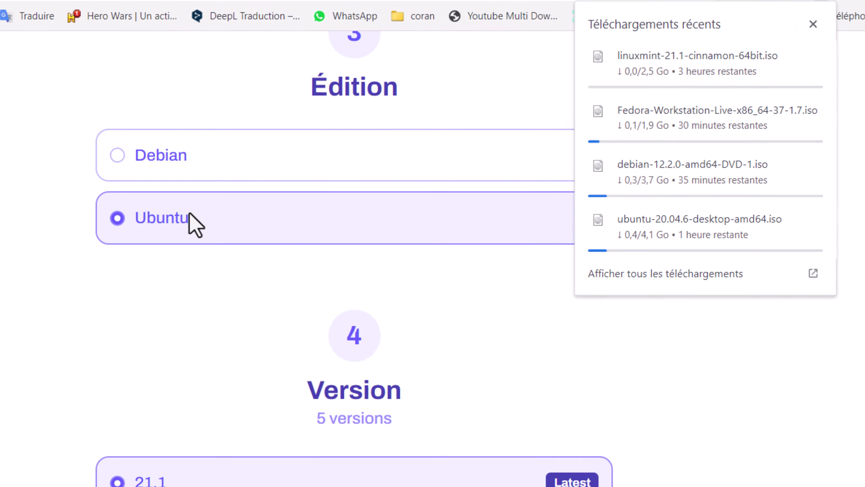
scroll(337, 184, "up", 8)
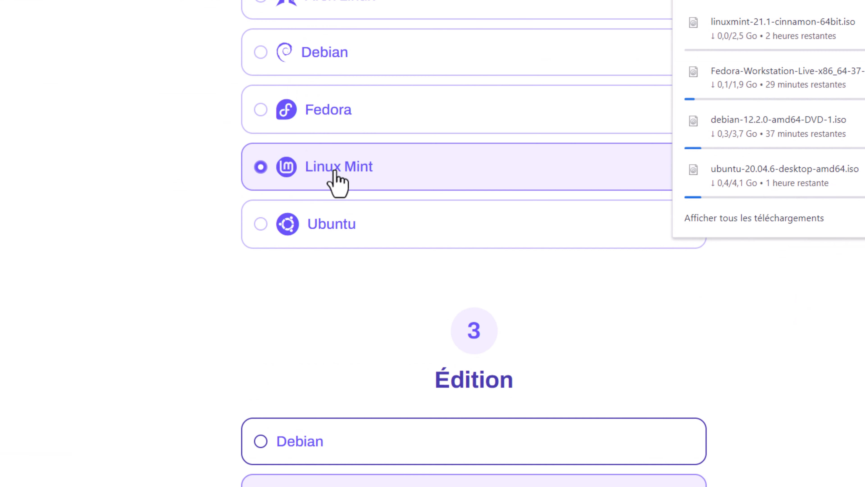
scroll(337, 184, "up", 2)
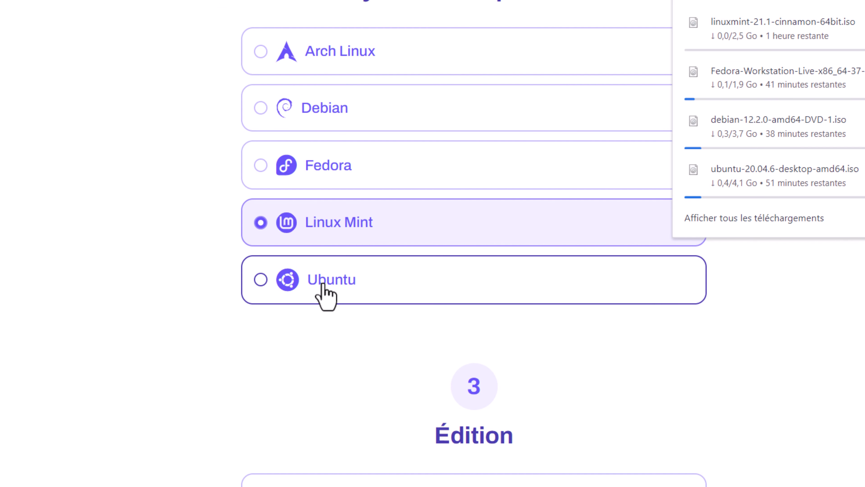
left_click(323, 286)
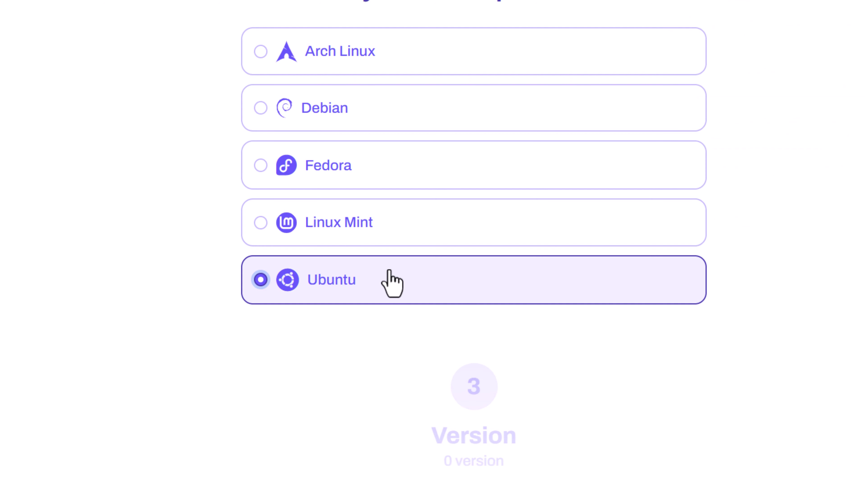
scroll(444, 300, "down", 5)
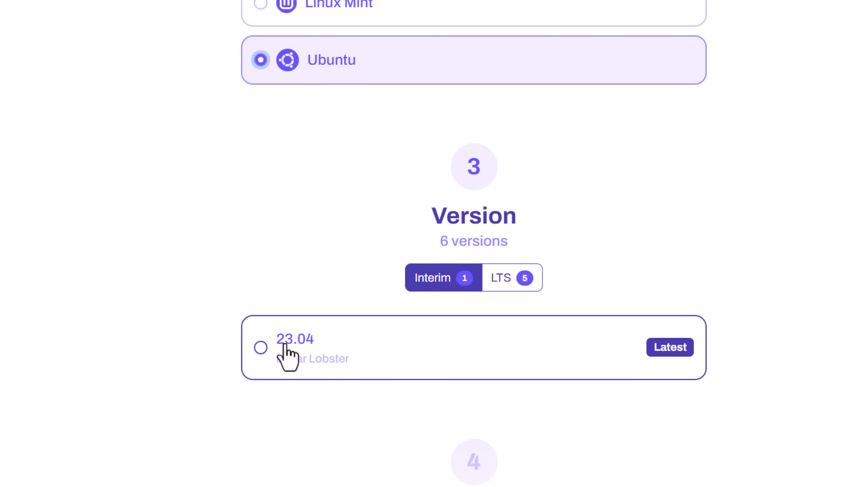
left_click(286, 353)
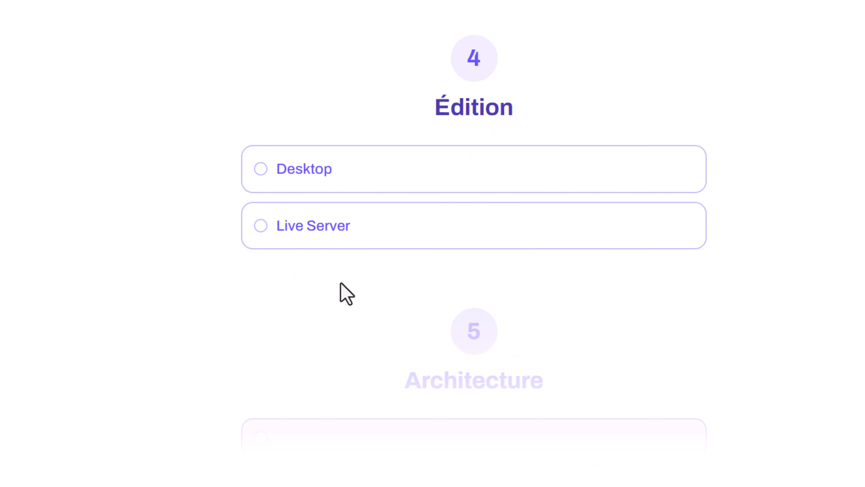
left_click(362, 181)
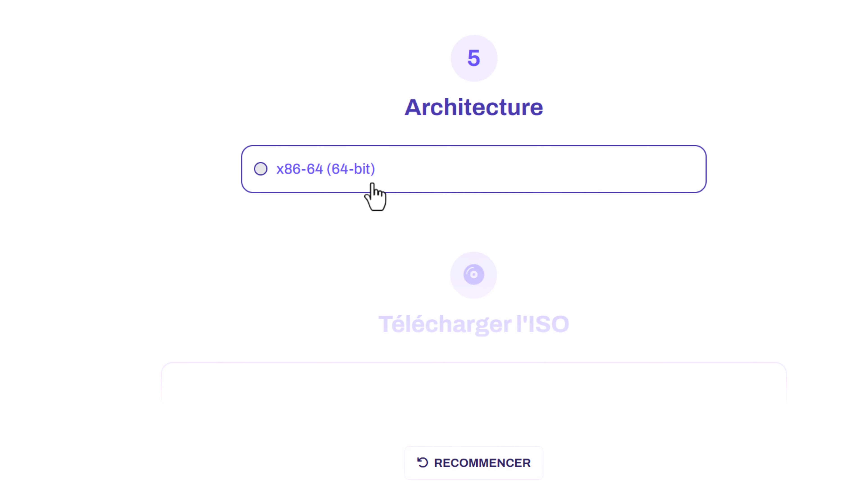
left_click(369, 184)
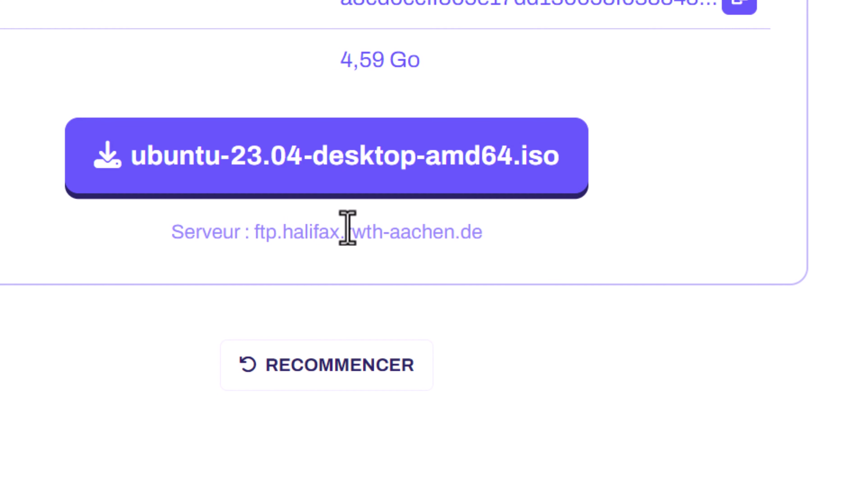
Open the Ubuntu ISO's download server, ftp.halifax.rwth-aachen.de, from its address below the download link.
left_click_drag(254, 232, 517, 247)
right_click(432, 237)
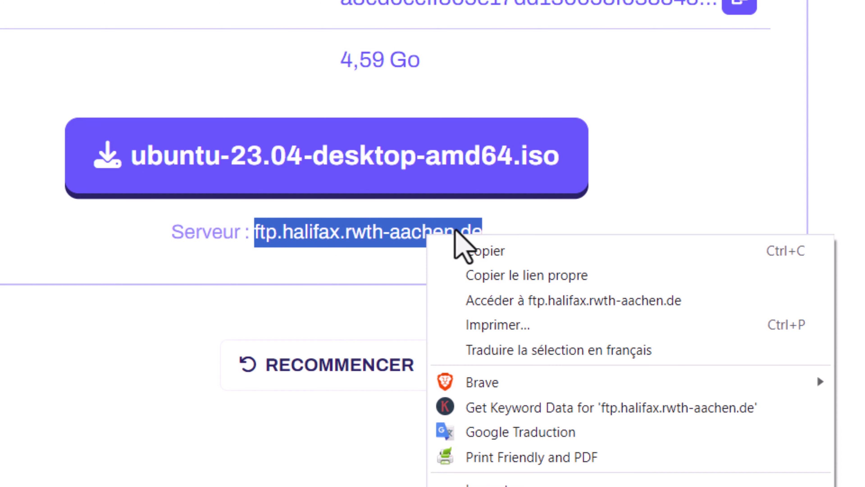
left_click(491, 300)
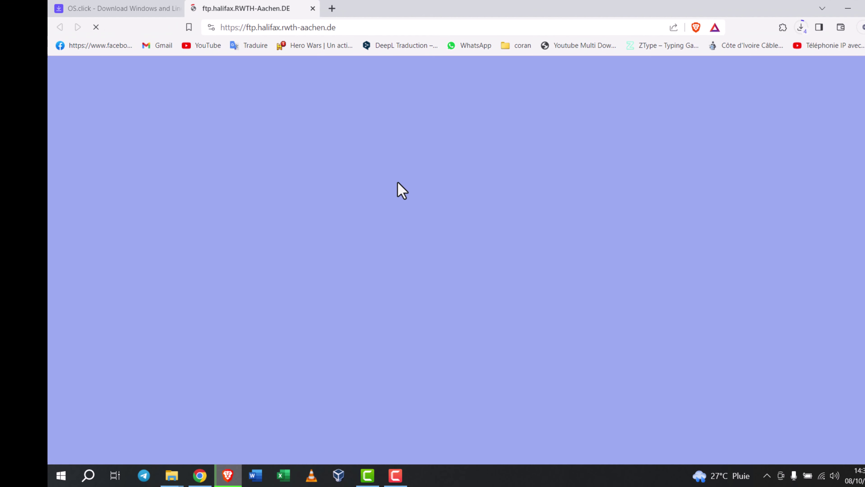
Look through the server's list of mirrored distributions down to the Ubuntu entries.
scroll(441, 235, "down", 1)
scroll(437, 232, "down", 6)
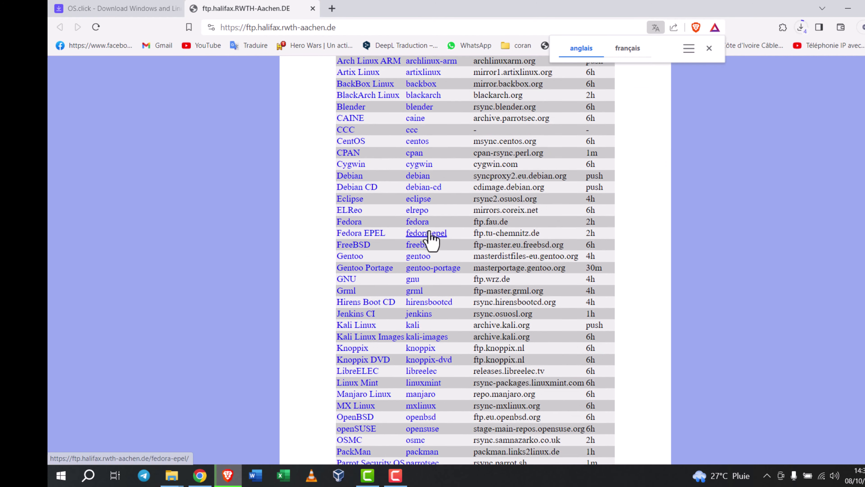
scroll(426, 234, "up", 5)
scroll(419, 227, "down", 10)
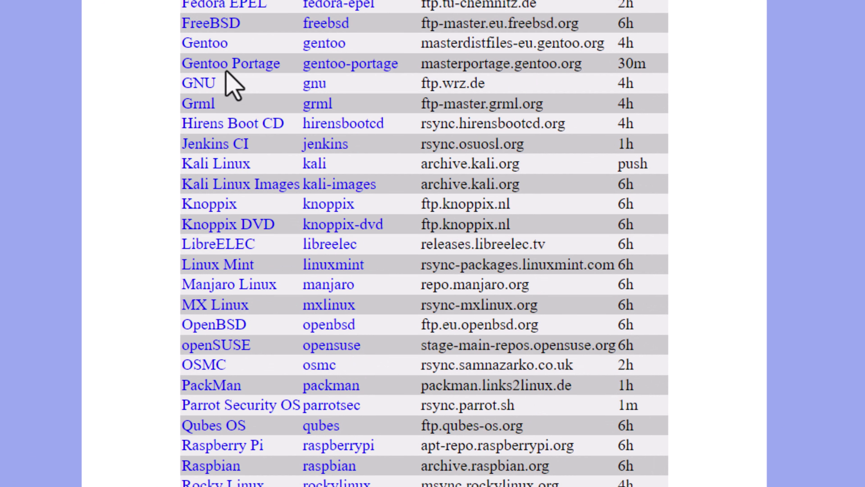
scroll(228, 79, "up", 2)
scroll(213, 85, "down", 2)
scroll(221, 187, "down", 3)
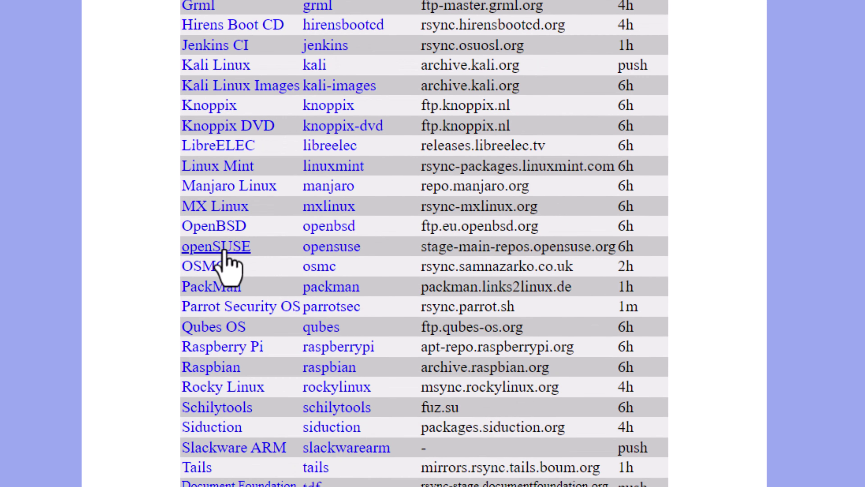
scroll(226, 350, "down", 5)
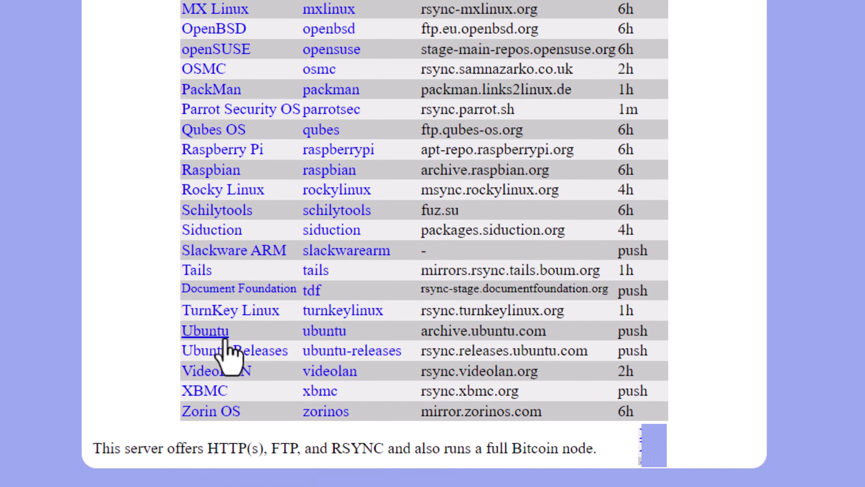
Try the Ubuntu link in the mirror list, and go back up the list to visit the Fedora project's website.
right_click(202, 339)
key("Escape")
left_click(199, 335)
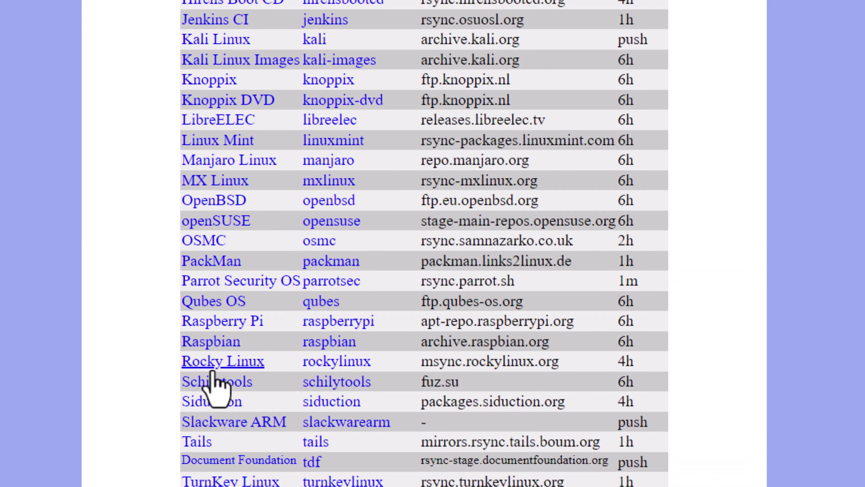
scroll(216, 386, "up", 3)
scroll(215, 205, "up", 3)
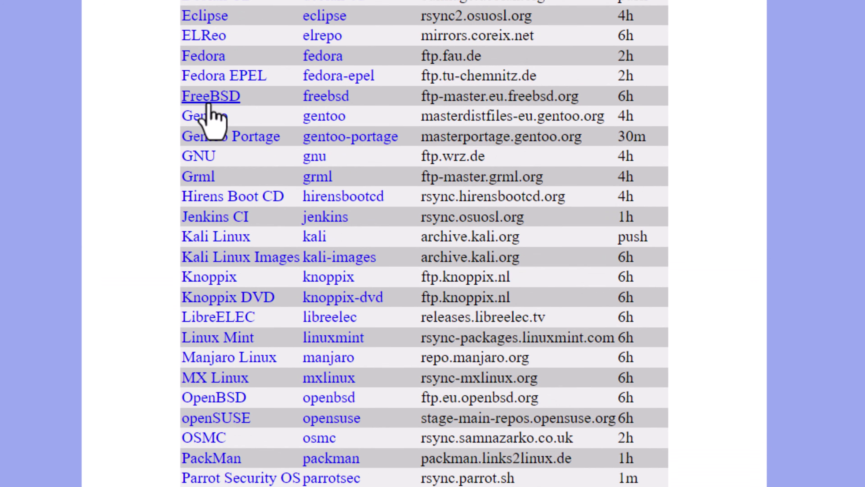
scroll(208, 144, "up", 5)
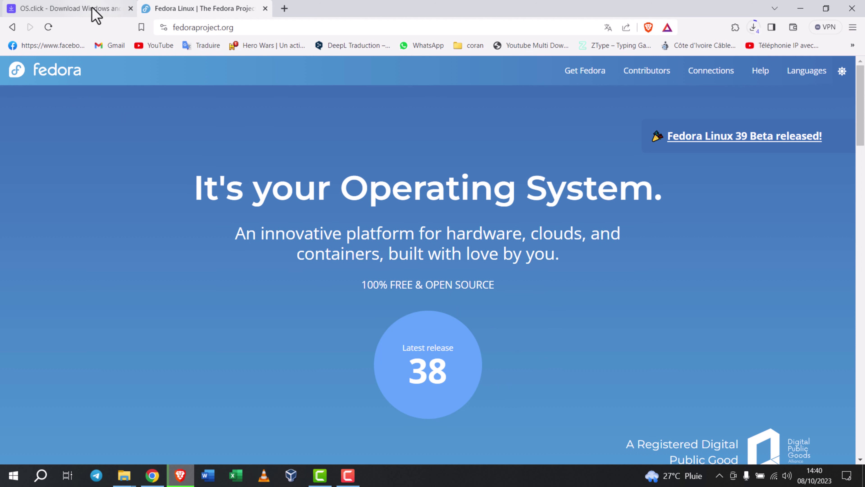
Return to the OS.click page and review the operating system and version choices for Ubuntu.
left_click(102, 12)
scroll(451, 206, "up", 5)
scroll(451, 206, "up", 15)
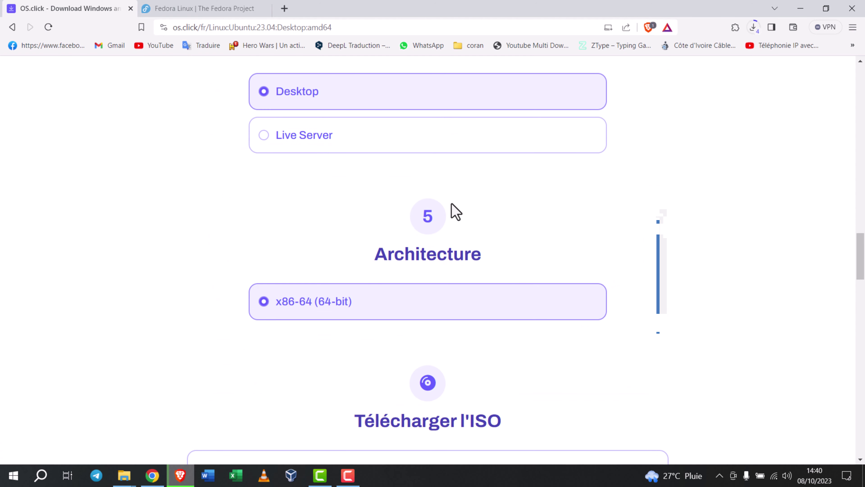
scroll(450, 236, "up", 5)
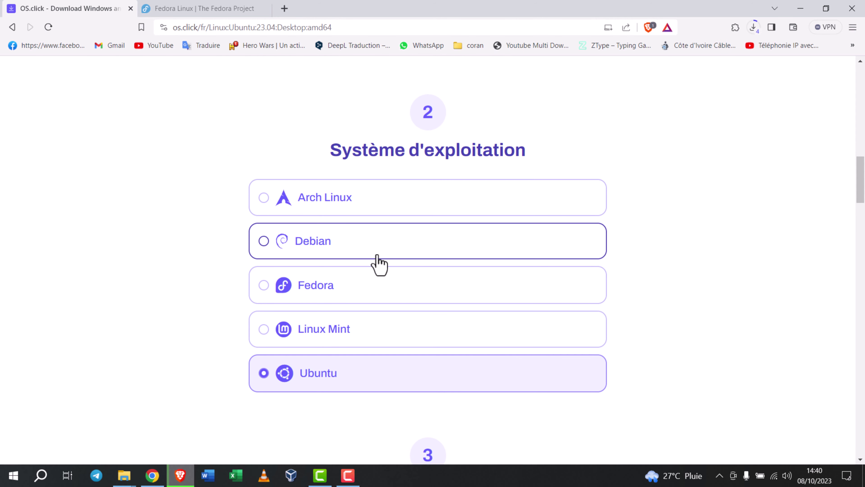
scroll(382, 277, "up", 1)
scroll(373, 271, "down", 8)
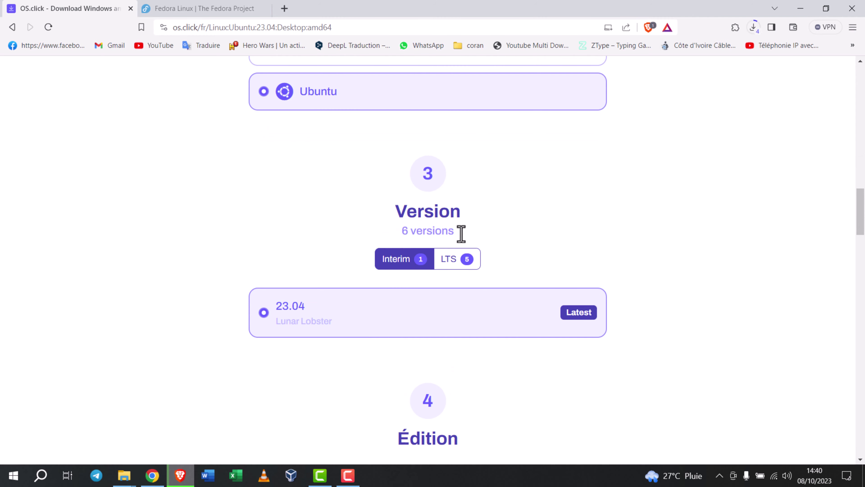
Check the progress of the recent ISO downloads and review the Ubuntu architecture and ISO details.
left_click(754, 27)
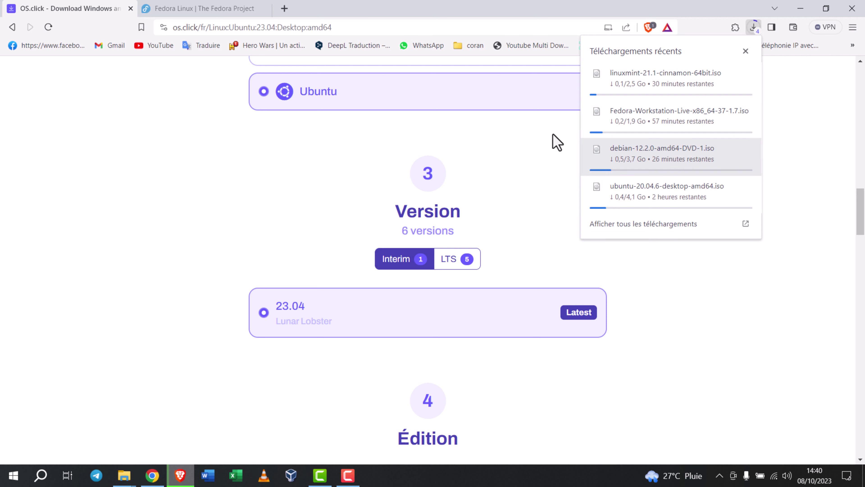
scroll(399, 264, "down", 4)
scroll(400, 265, "down", 11)
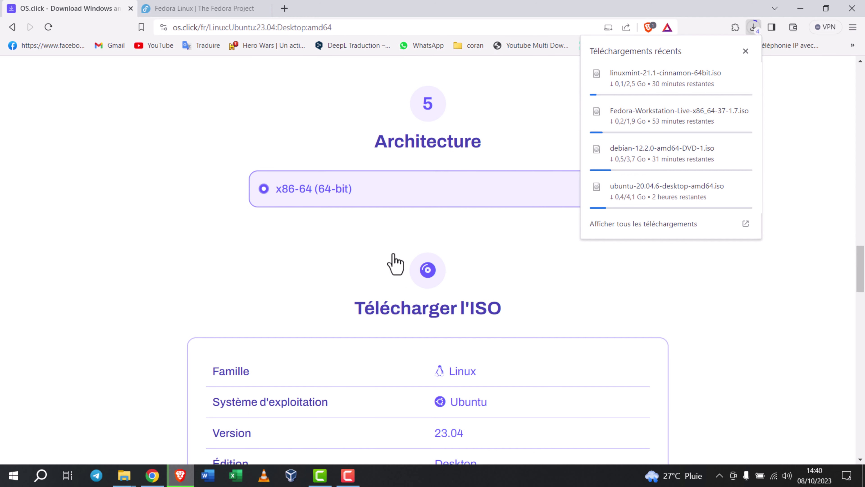